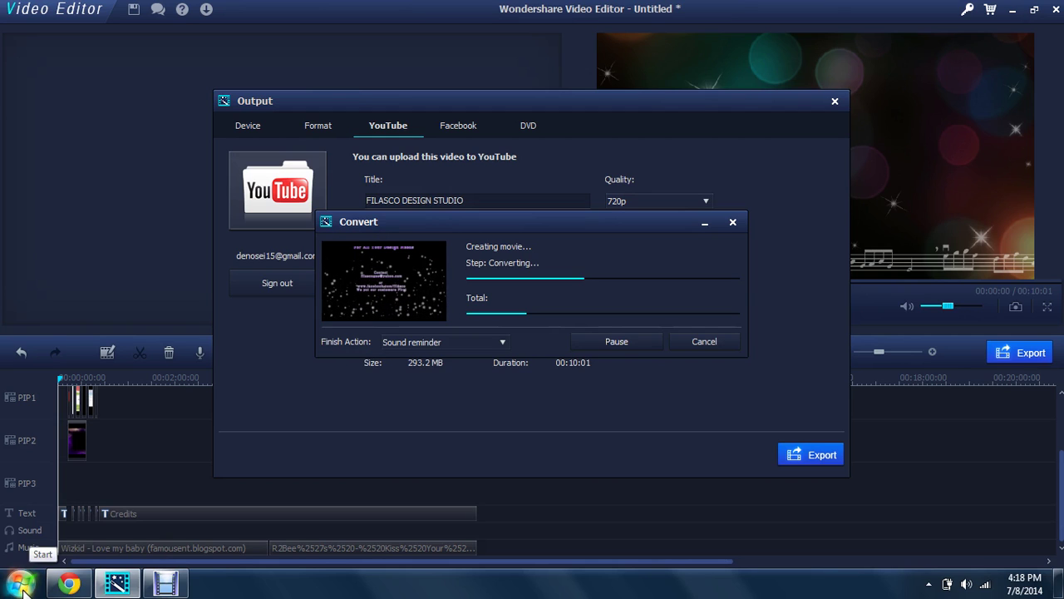
Step: Launch Microsoft Office Access 2007 by searching 'MICROS' in the Start menu
click(22, 584)
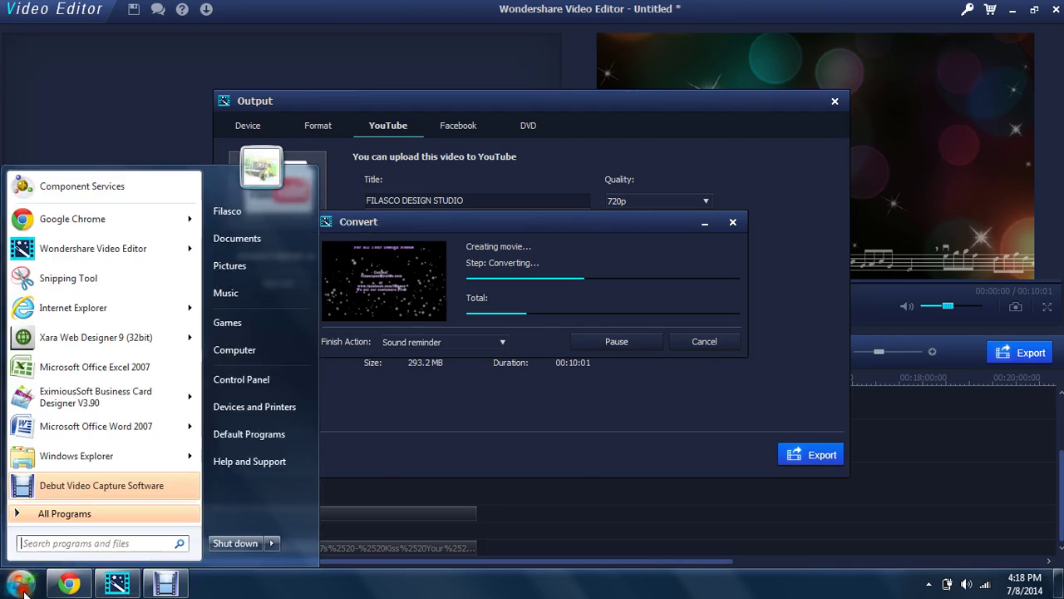
text(MI)
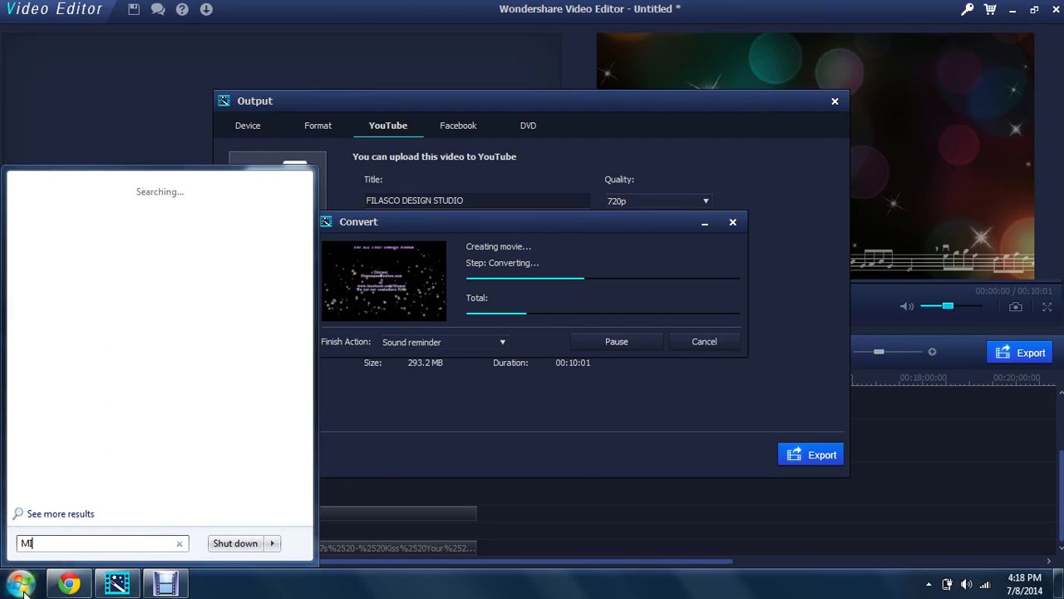
text(CROS)
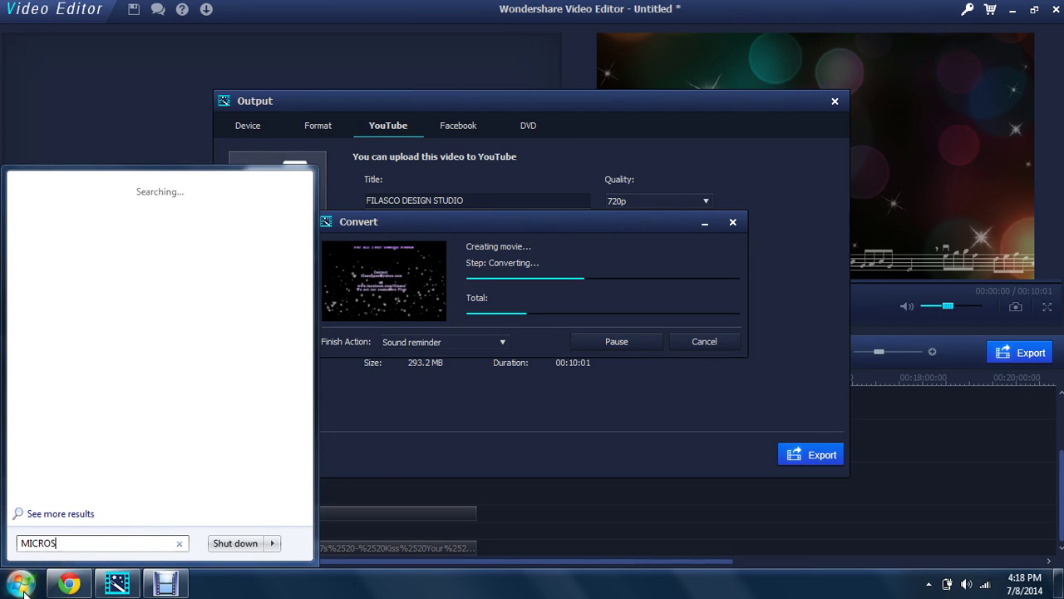
click(116, 243)
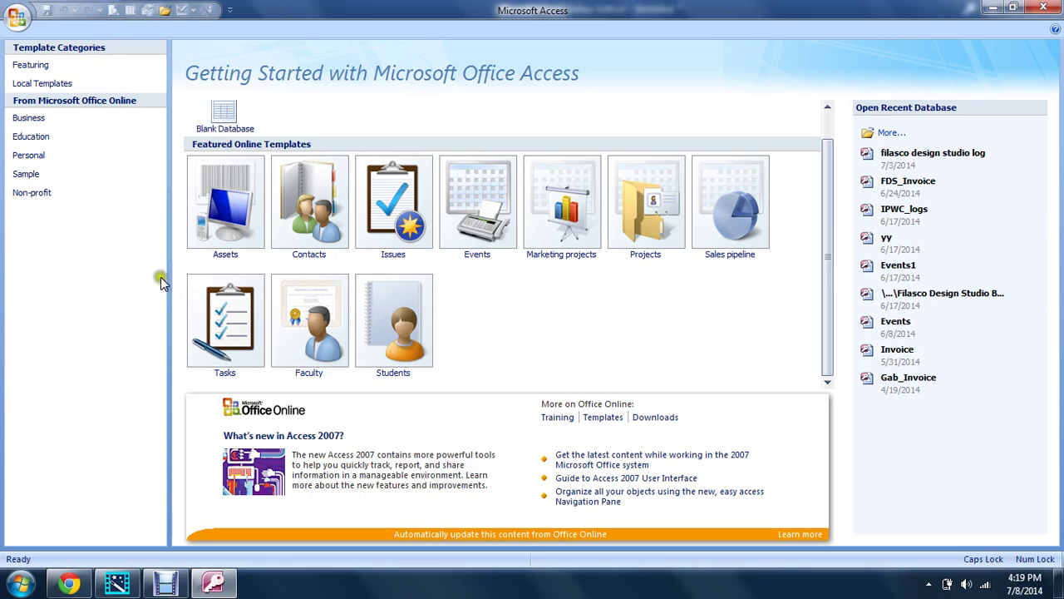
Step: Create a blank database named 'MOVIE dVD COLLECTIONS' in place of the default Database1
click(416, 156)
click(224, 112)
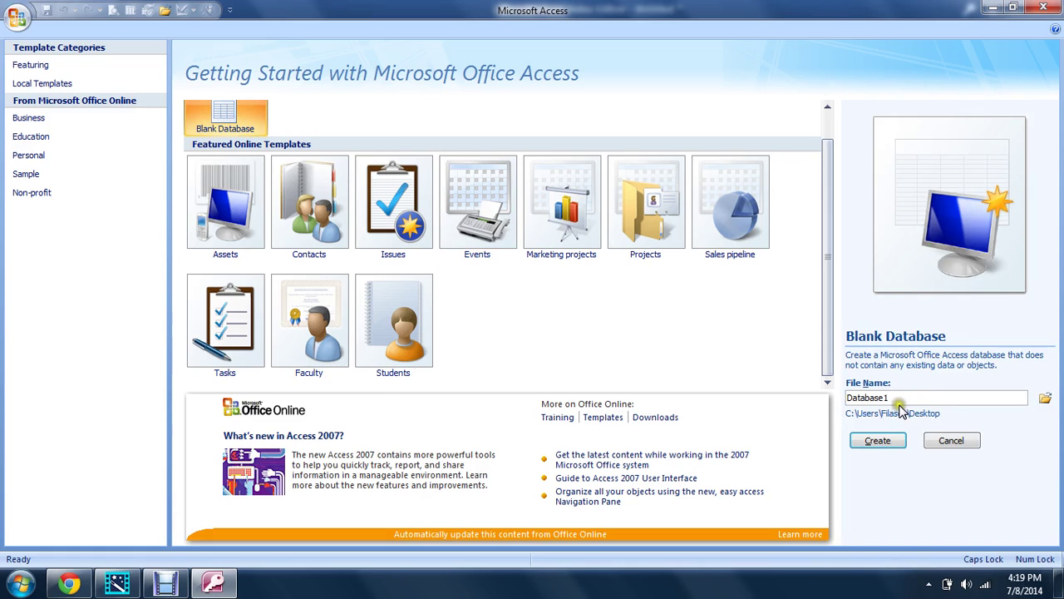
drag(900, 398, 832, 397)
text(MOVIE)
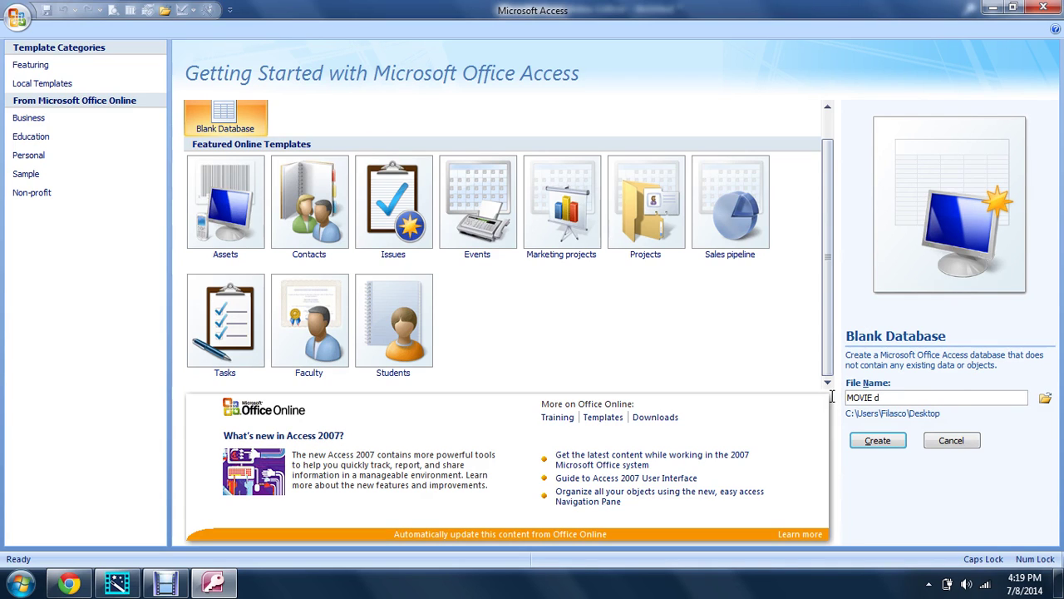
text( dVD COLLECTIONS)
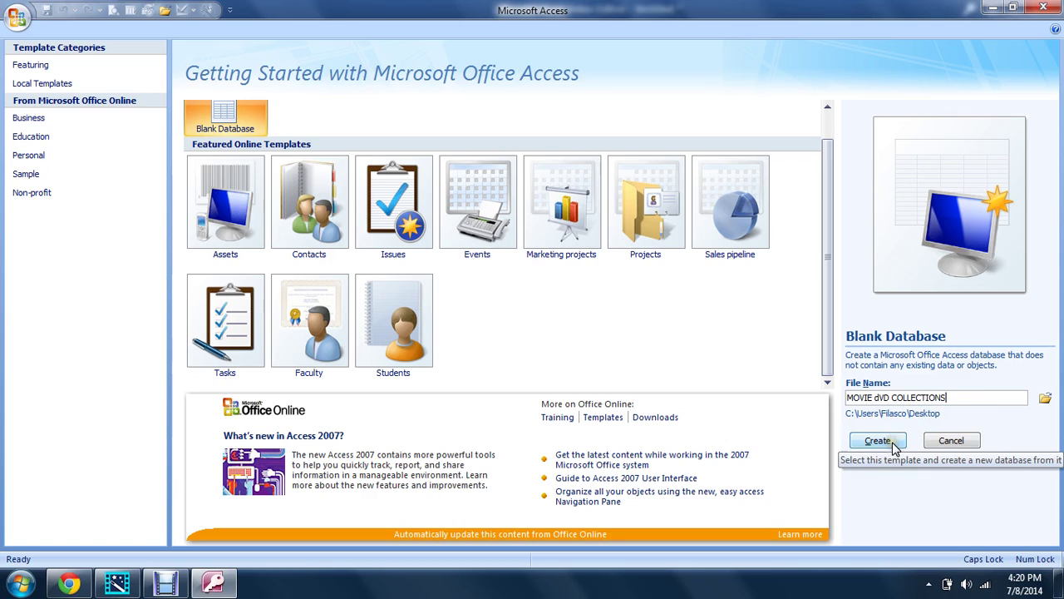
click(894, 446)
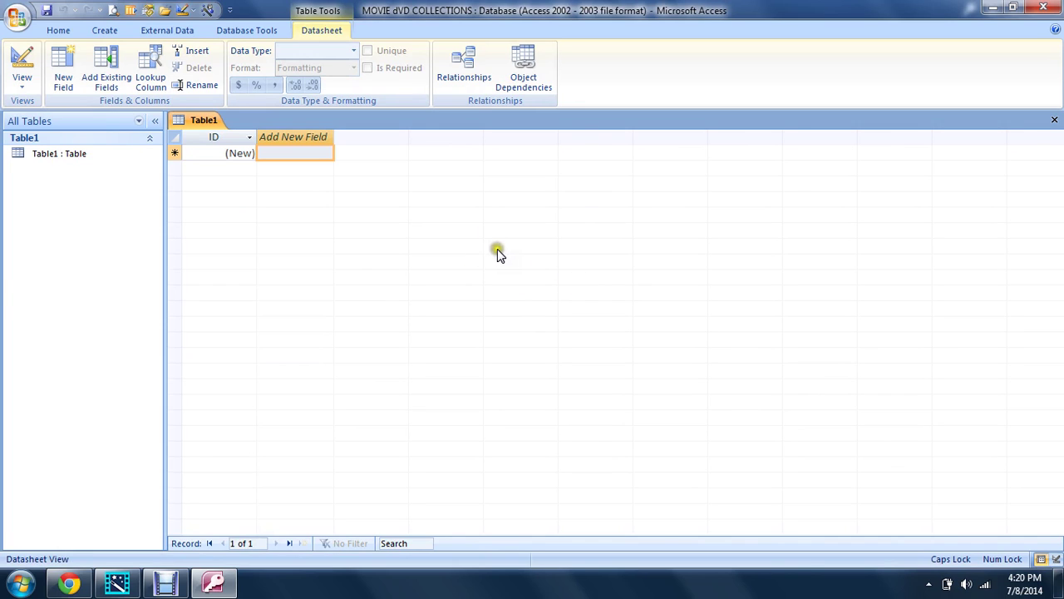
Step: Insert a second blank table, Table2, into the database from the Create ribbon
click(474, 241)
click(103, 31)
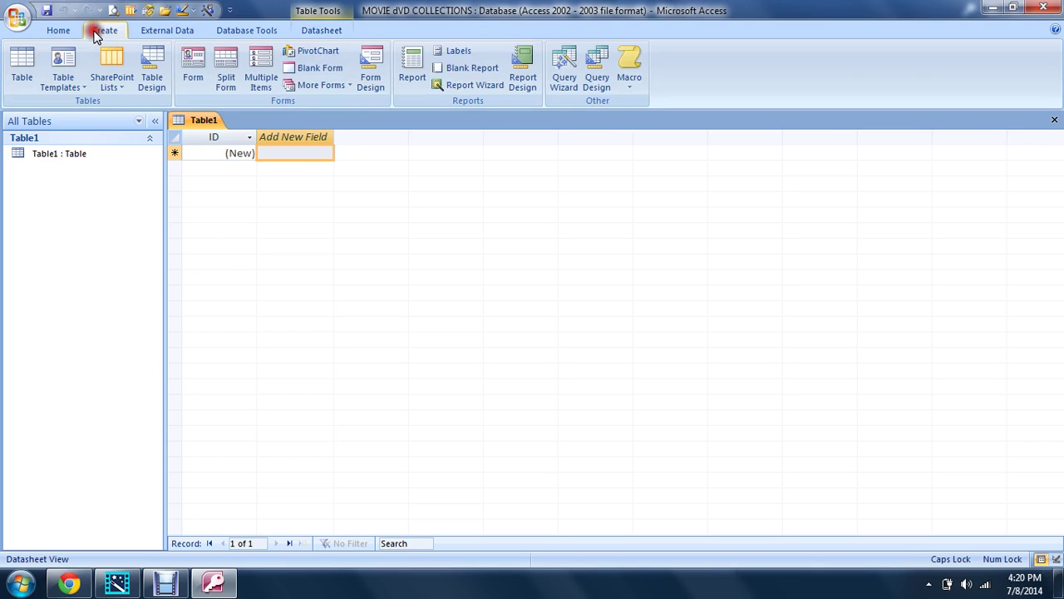
click(23, 65)
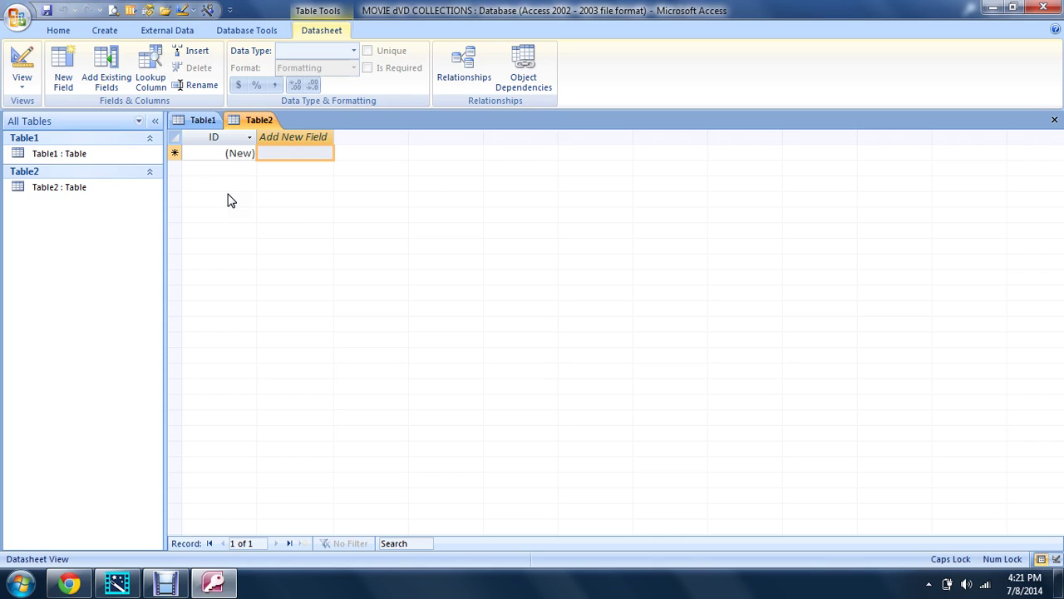
Step: Save the new table as 'DVD COLLECTION' and switch it to Design View
click(22, 65)
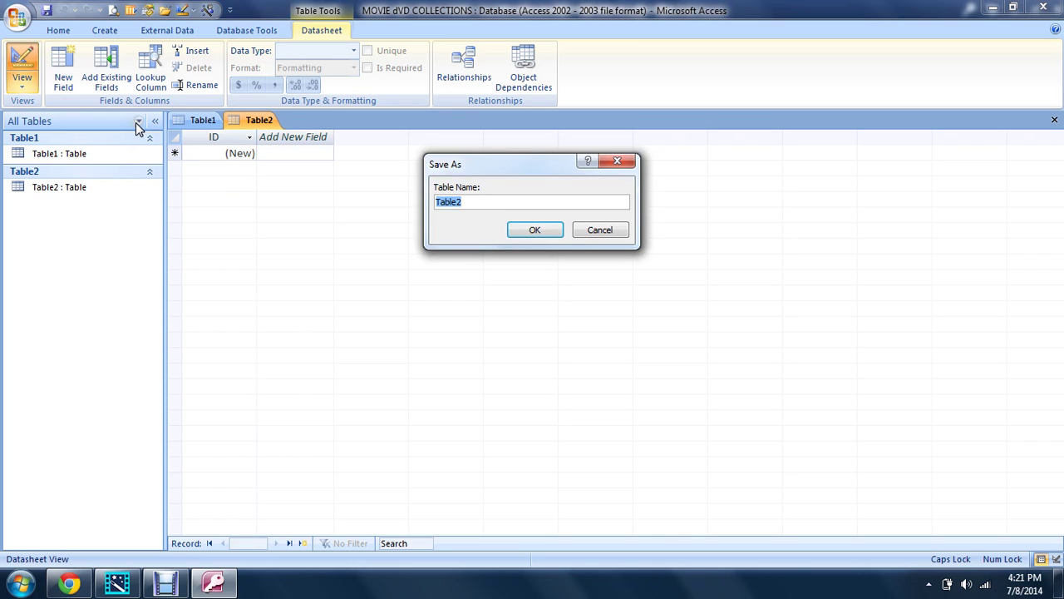
text(D)
text(VD)
text( COLLE)
key(BackSpace)
text(LECTION)
key(Return)
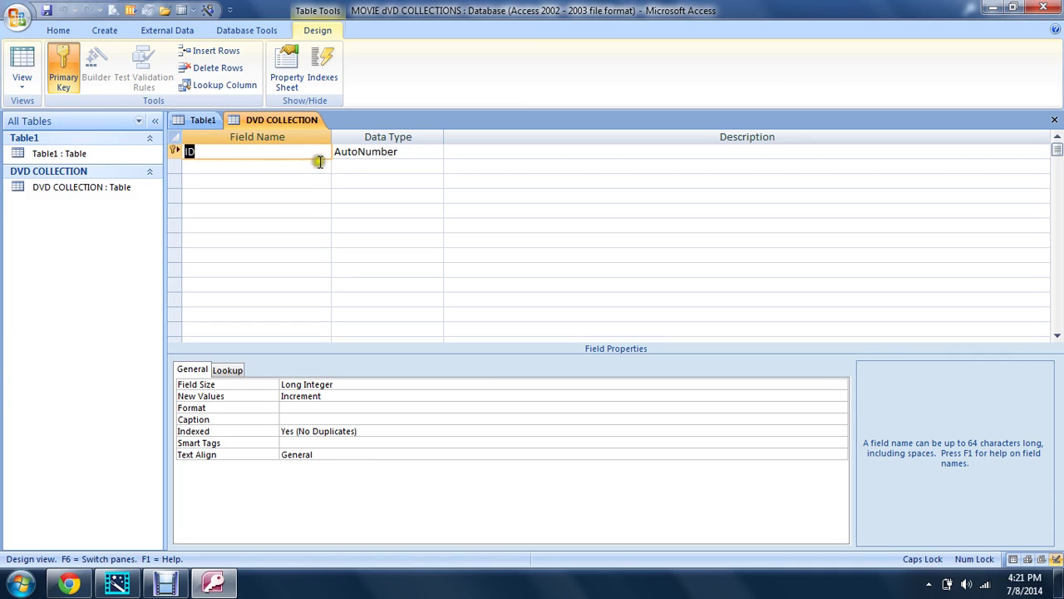
Step: Rename the key field to 'ID #' and add a Text field 'NAME OF THE DVD'
click(252, 151)
text(#)
click(251, 165)
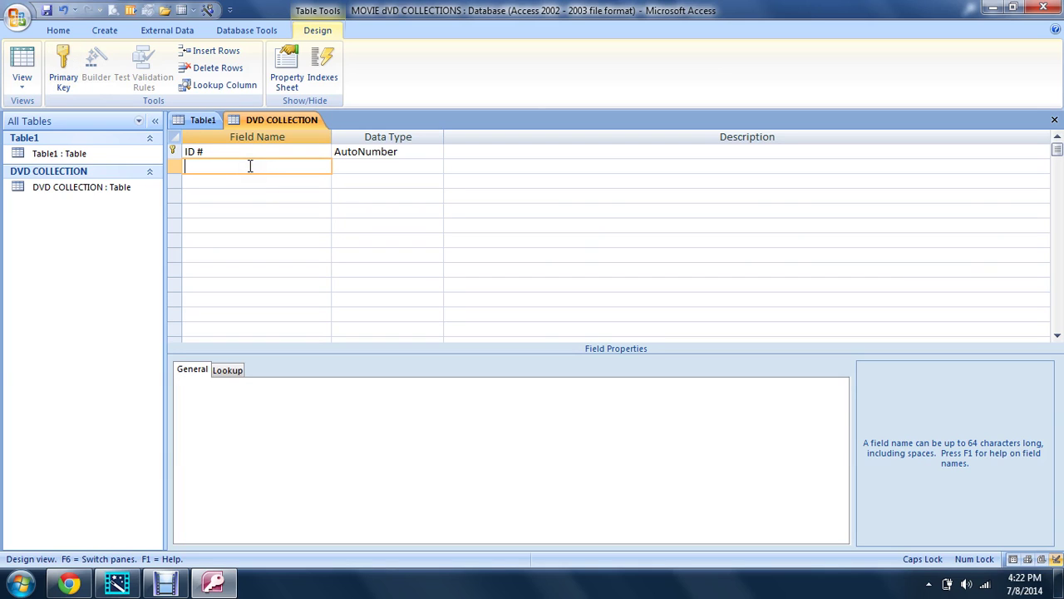
text(NAME OF THE D)
click(347, 165)
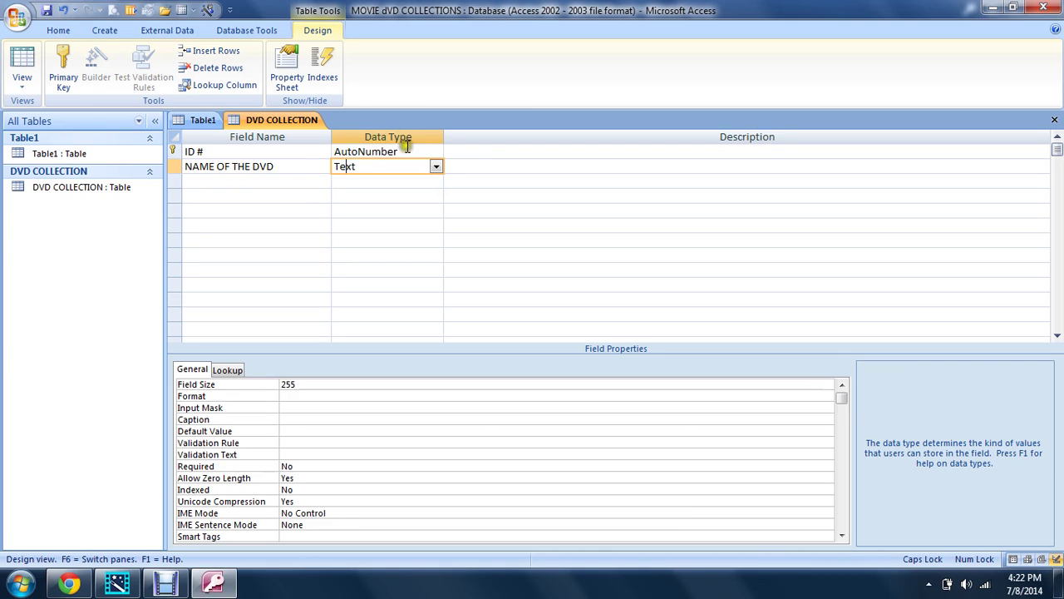
click(436, 166)
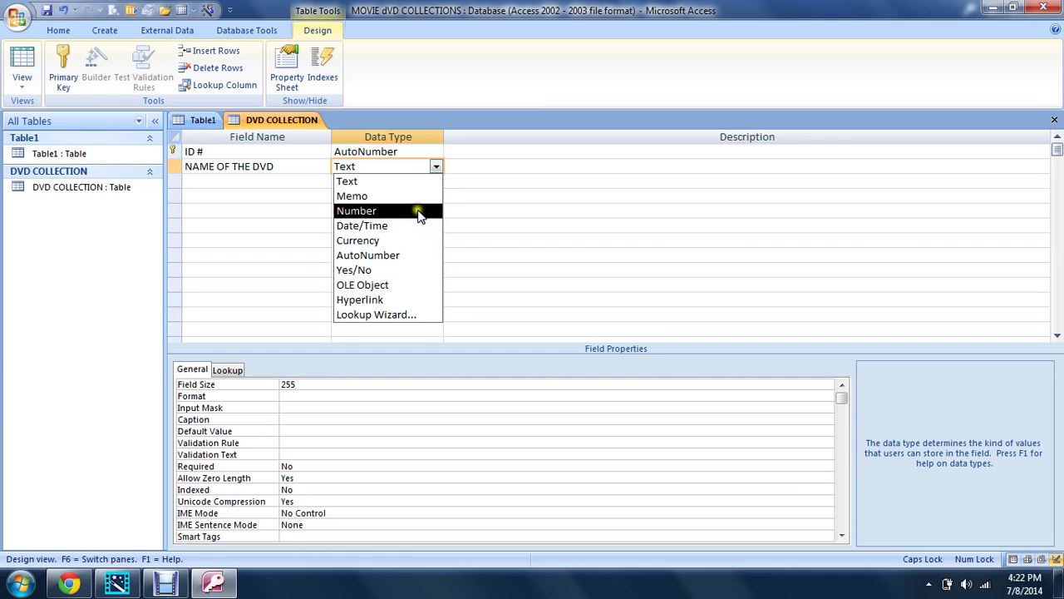
click(420, 183)
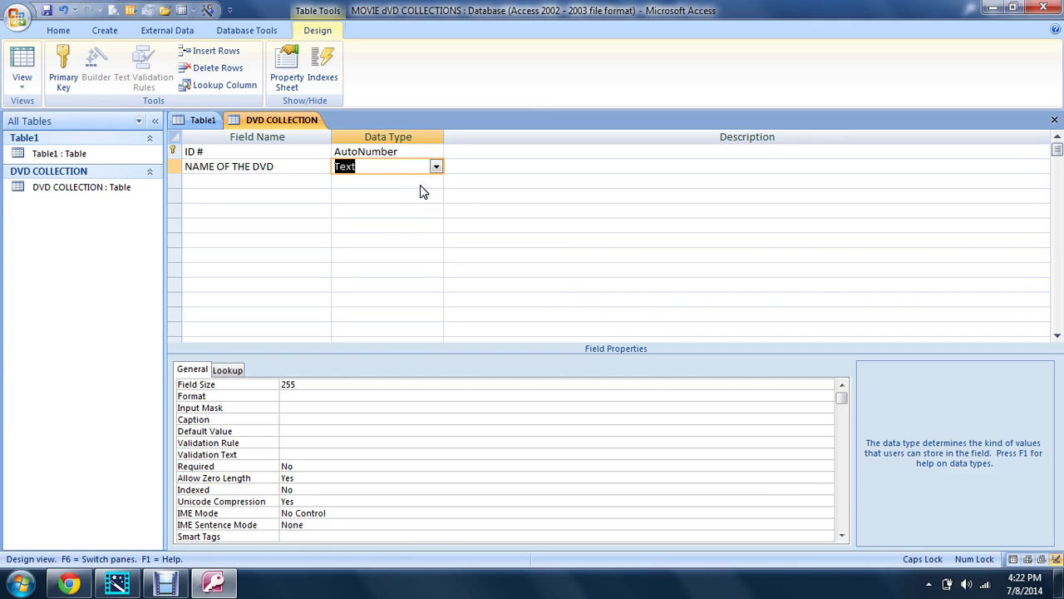
Step: Add a 'DATE OF COLLECTION' field with the Date/Time data type
click(320, 183)
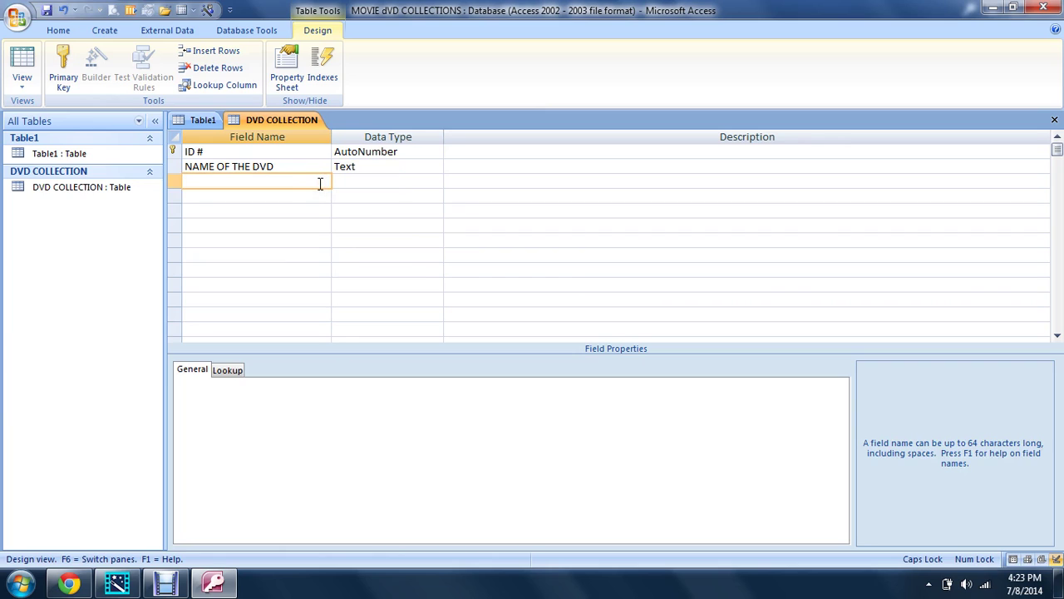
text(DATE OF CLLE)
key(BackSpace)
key(BackSpace)
key(BackSpace)
text(OLLECTION)
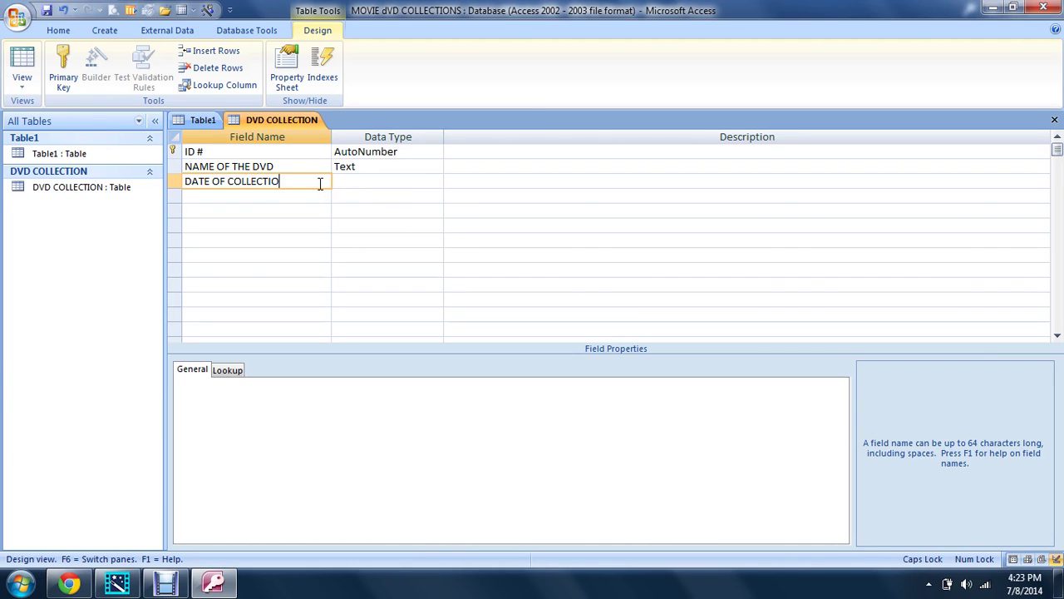
click(401, 183)
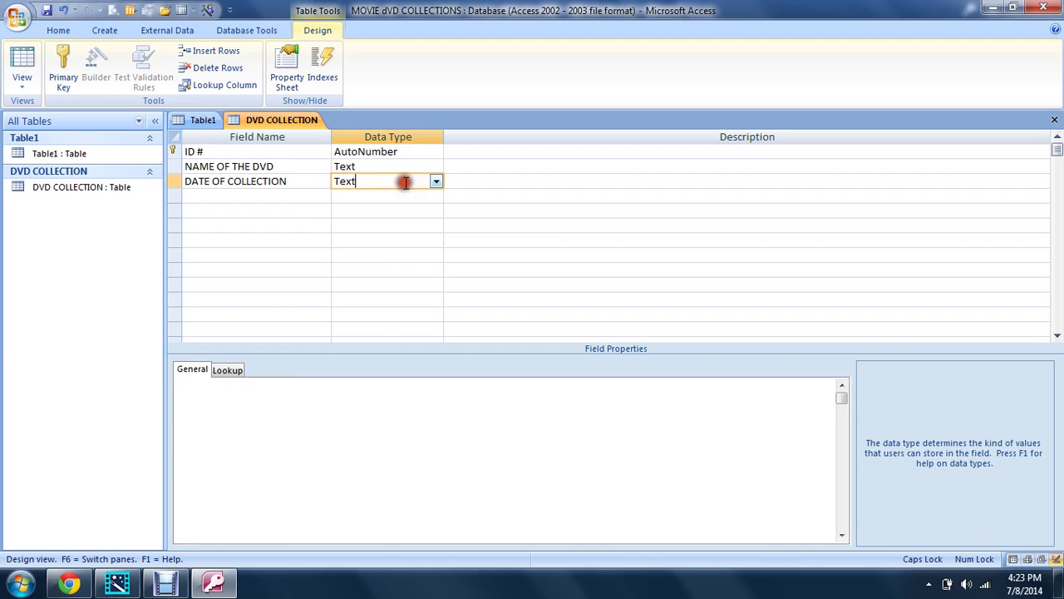
click(436, 182)
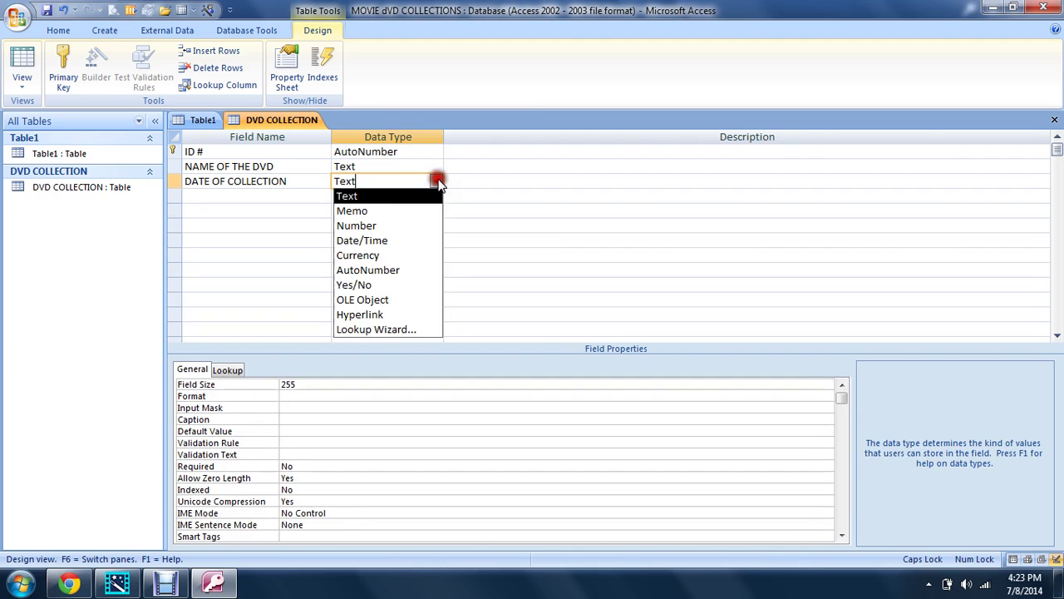
click(431, 243)
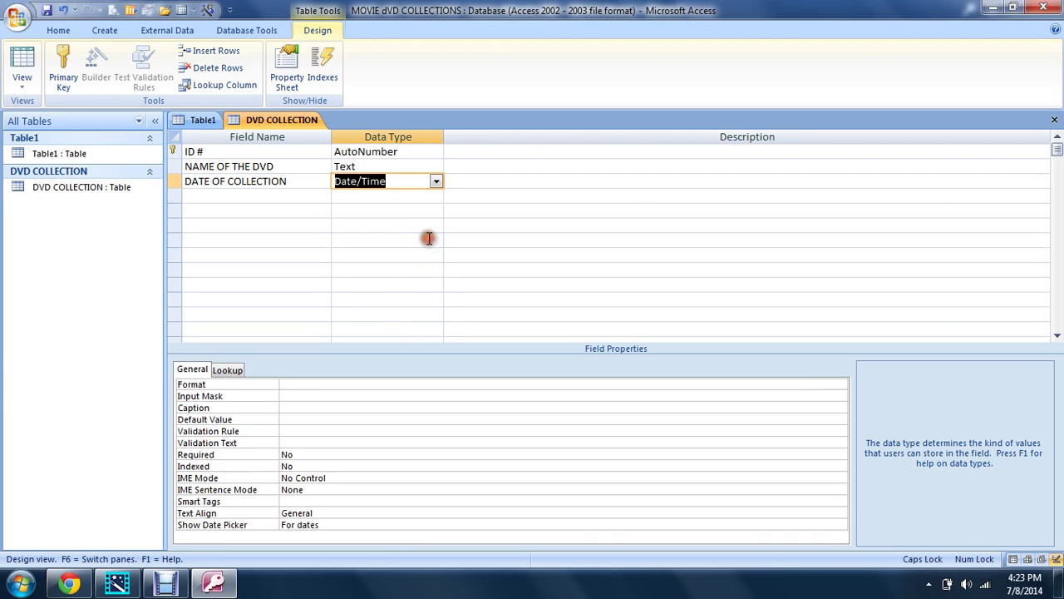
Step: Add a 'pURCHASE PRICE' field with the Currency data type
click(307, 198)
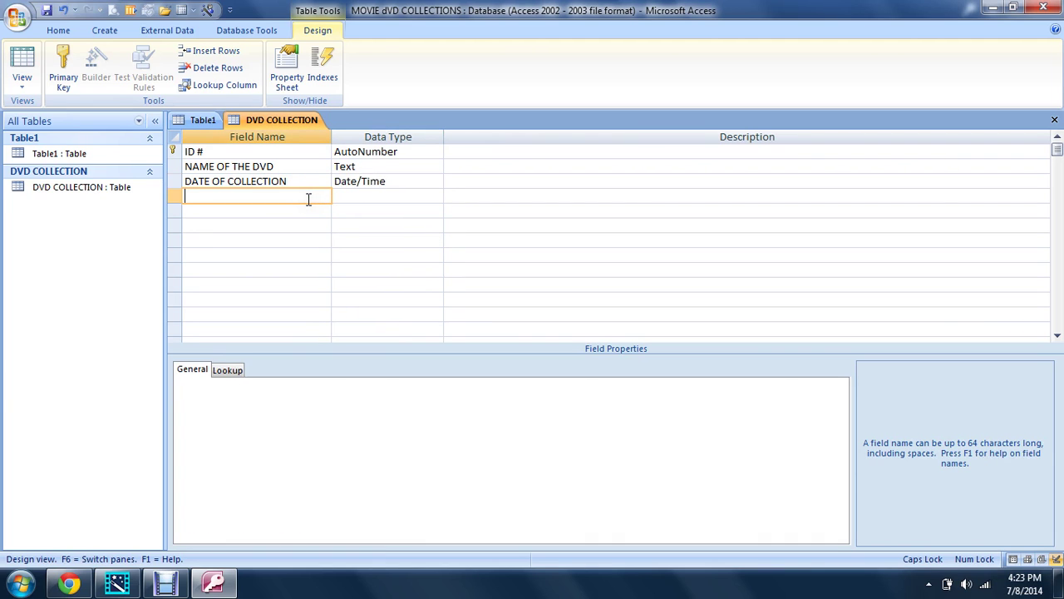
text(p)
text(pUR)
text(CHA)
text(SE )
text(PRICE)
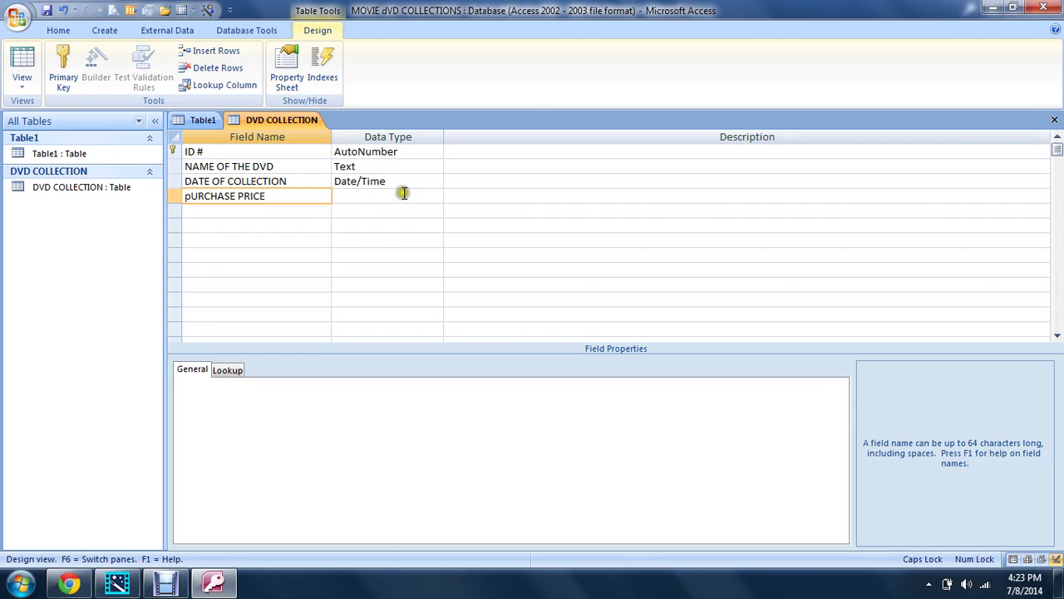
click(425, 196)
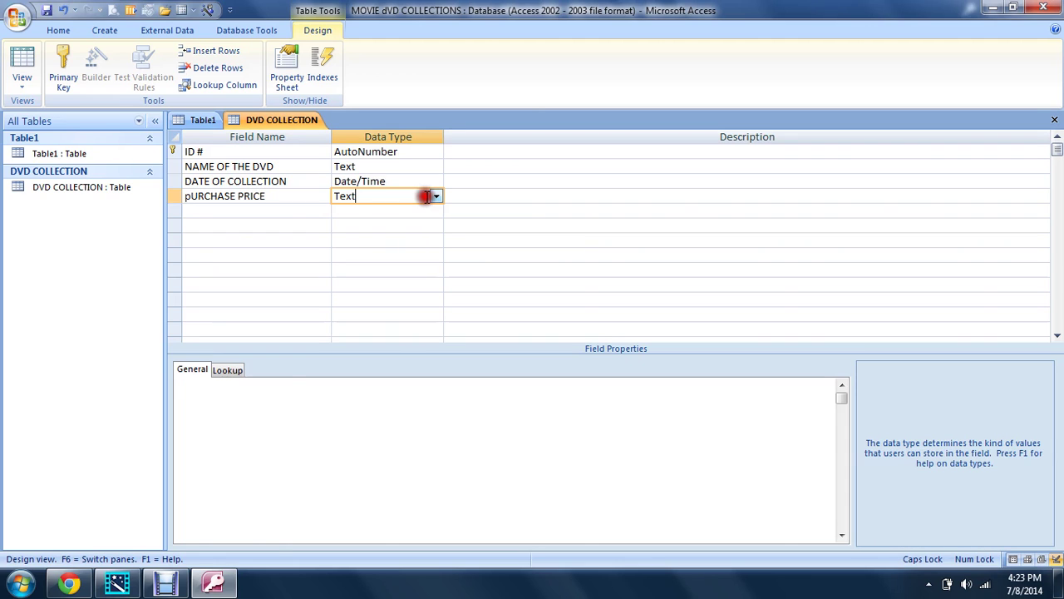
click(436, 197)
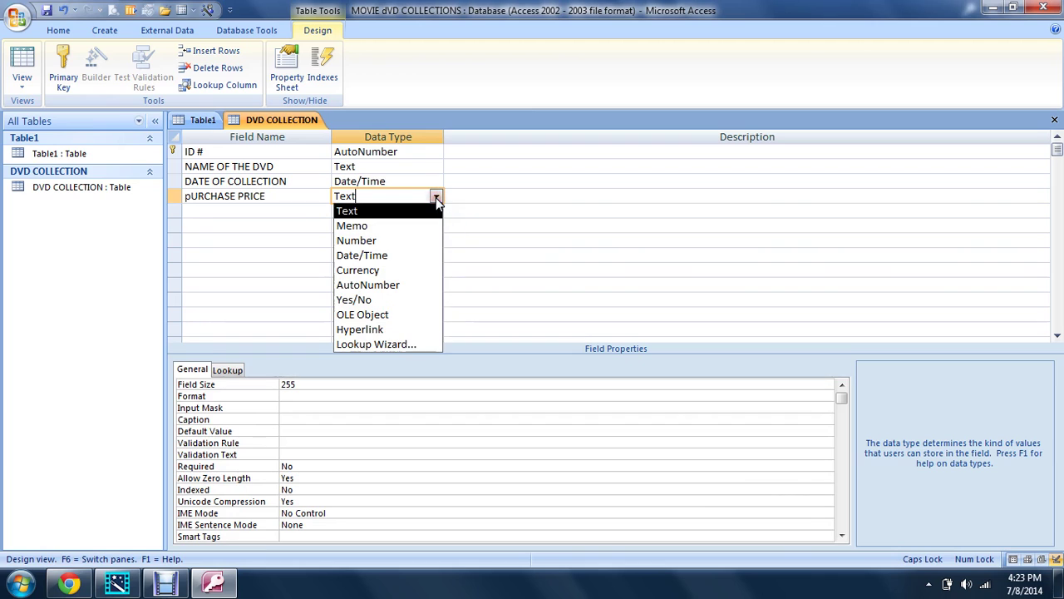
click(408, 275)
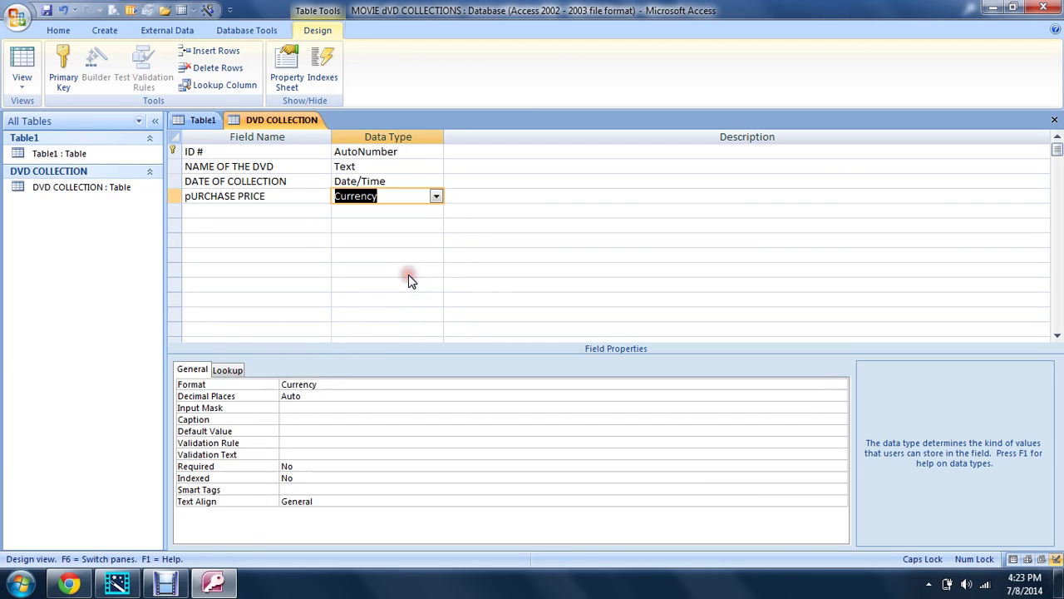
click(314, 210)
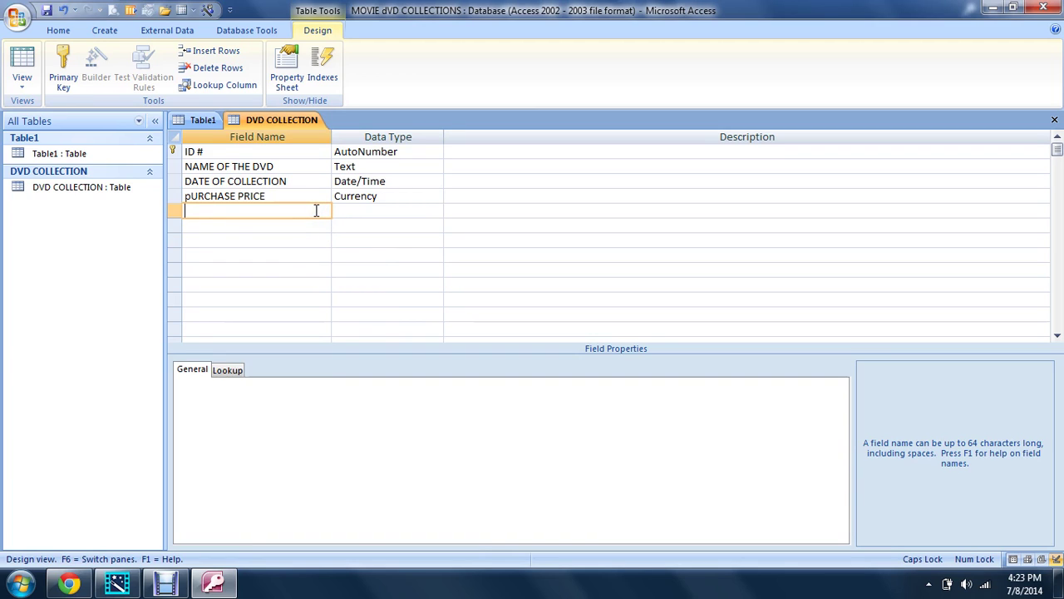
Step: Save the DVD COLLECTION table, show its empty datasheet, and bring Debut Video Capture forward
click(25, 65)
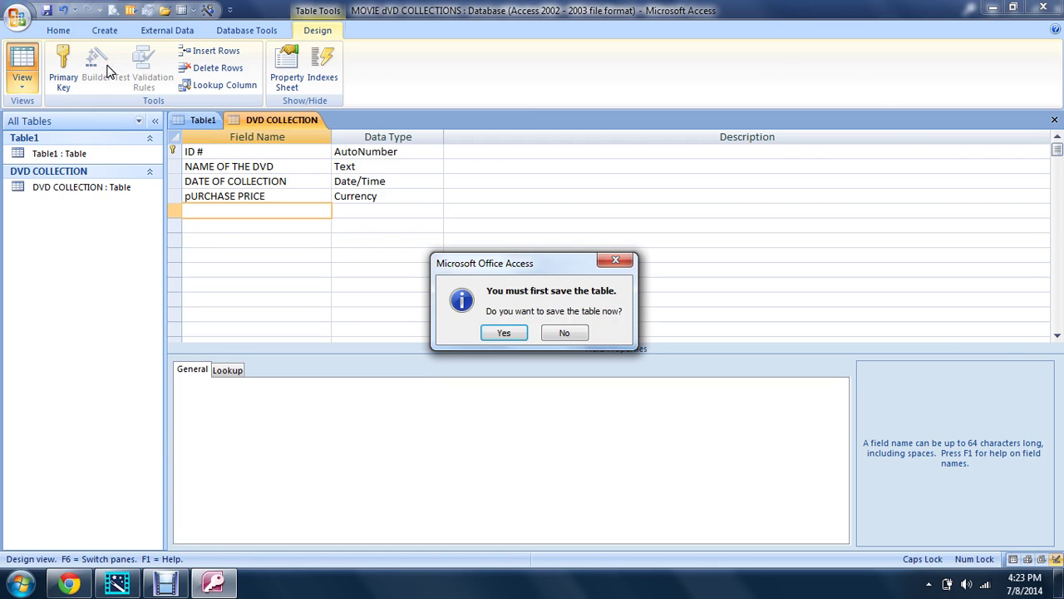
key(Return)
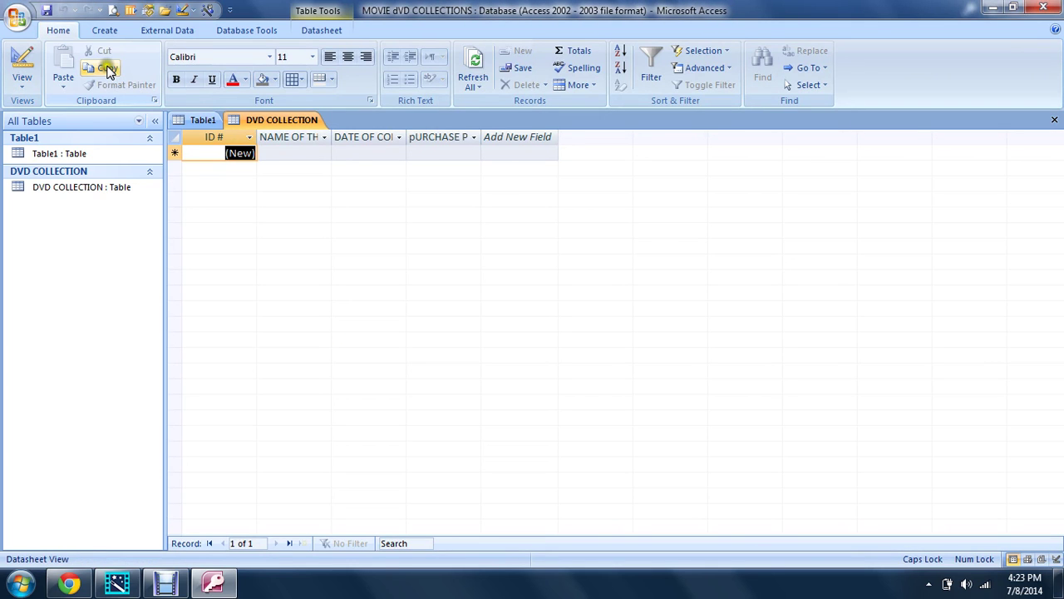
click(298, 155)
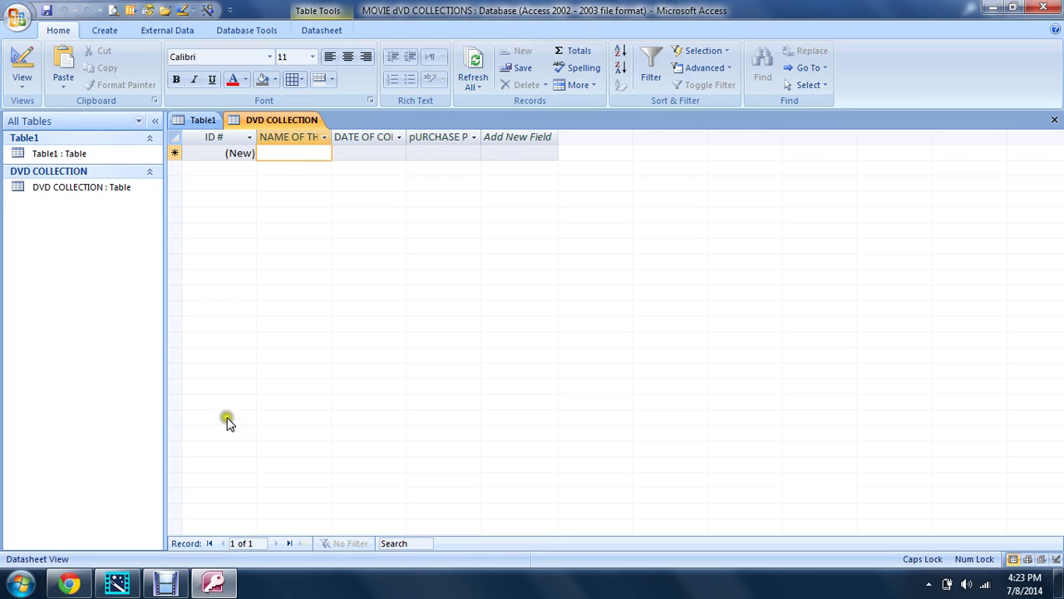
click(167, 584)
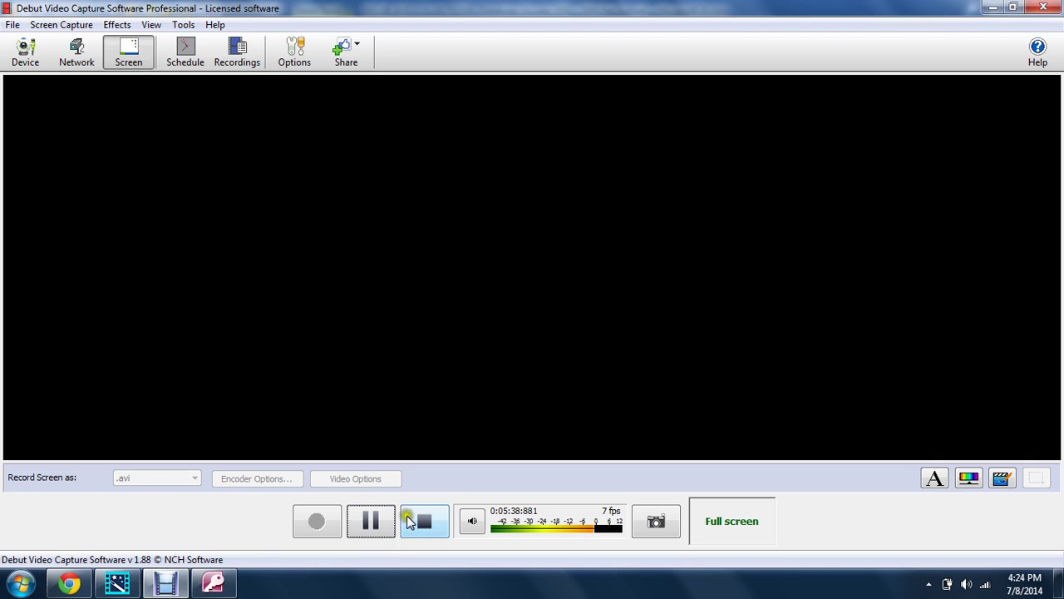